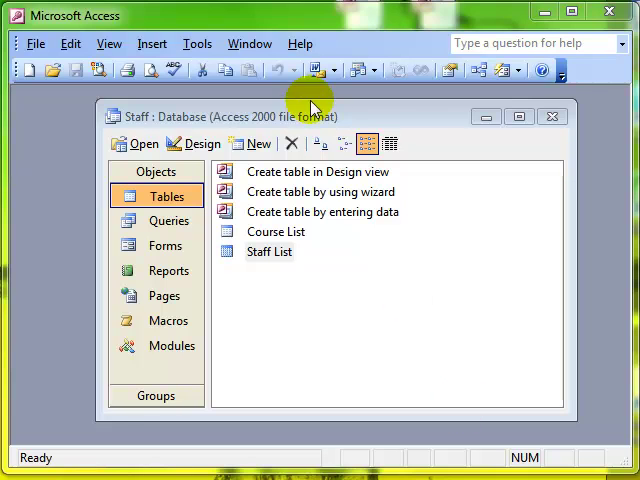
# - Review the existing salary values in the Staff List table, then close it
pyautogui.click(290, 252)
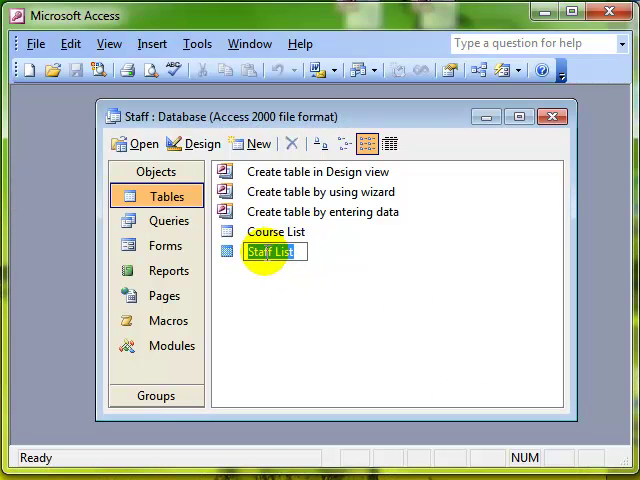
pyautogui.doubleClick(228, 251)
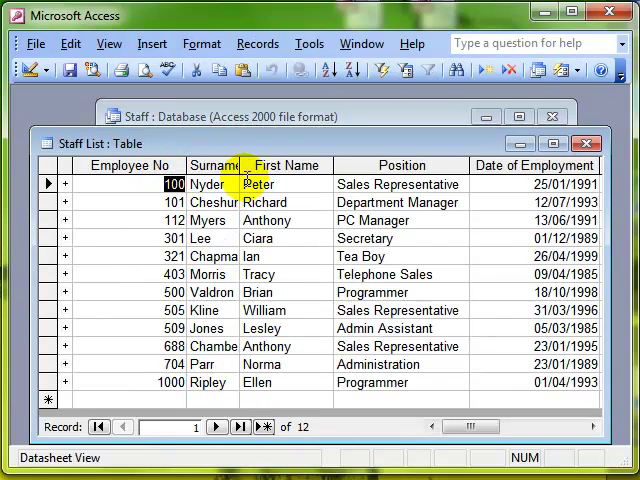
pyautogui.moveTo(472, 428); pyautogui.dragTo(530, 428)
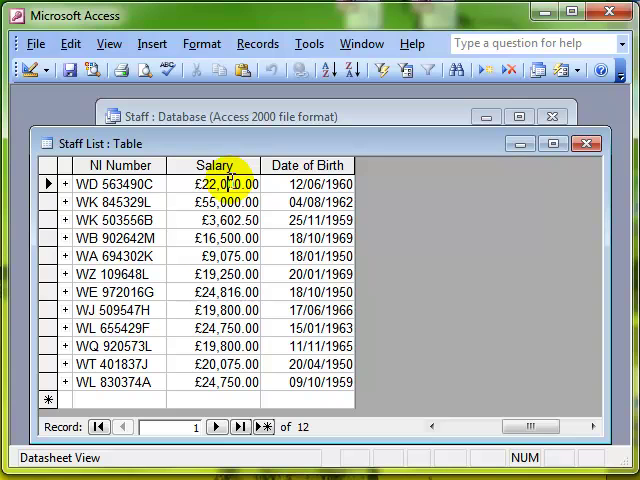
pyautogui.moveTo(197, 184); pyautogui.dragTo(216, 184)
pyautogui.click(214, 202)
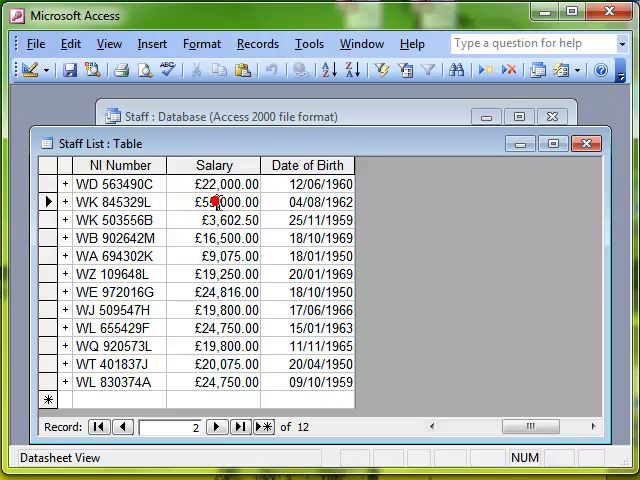
pyautogui.click(225, 220)
pyautogui.click(224, 238)
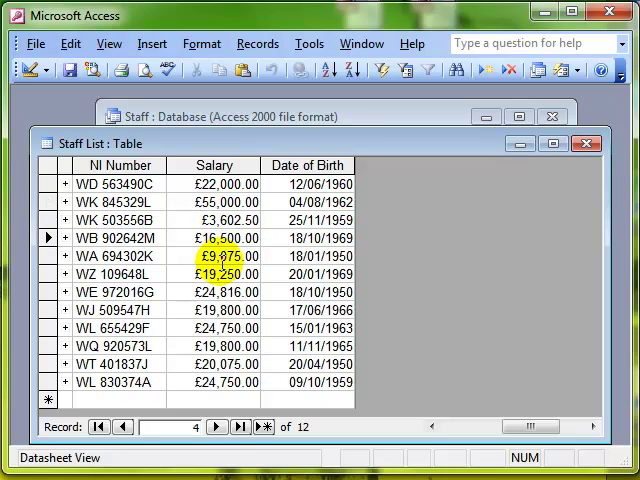
pyautogui.click(588, 145)
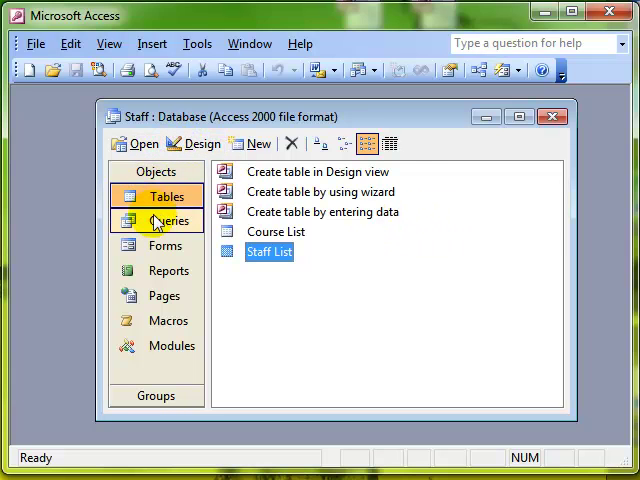
# - Start a new query in design view and add the Staff List table to it
pyautogui.click(155, 226)
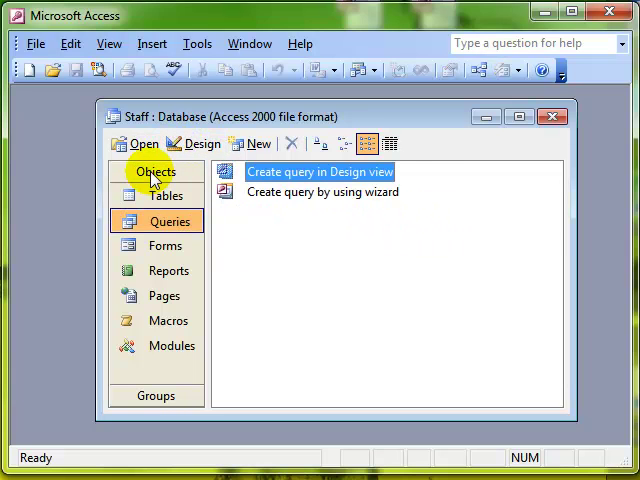
pyautogui.doubleClick(325, 178)
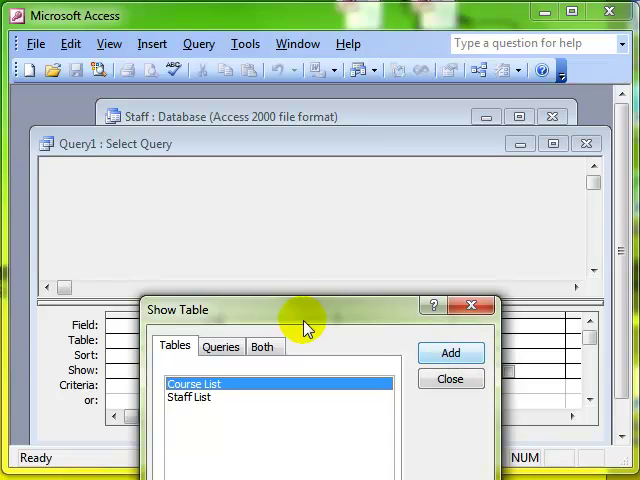
pyautogui.moveTo(305, 318); pyautogui.dragTo(312, 195)
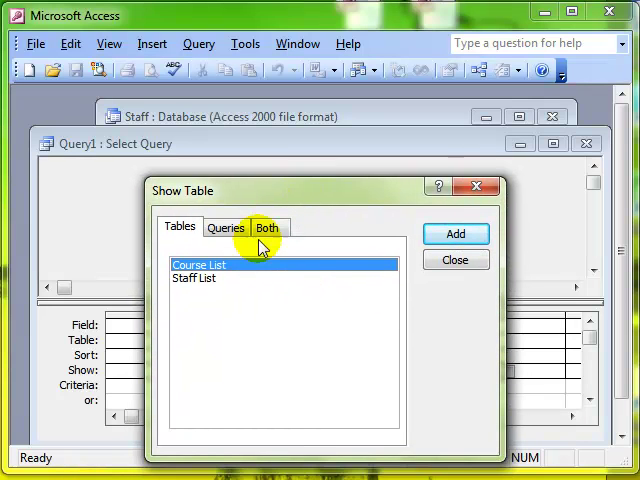
pyautogui.click(200, 279)
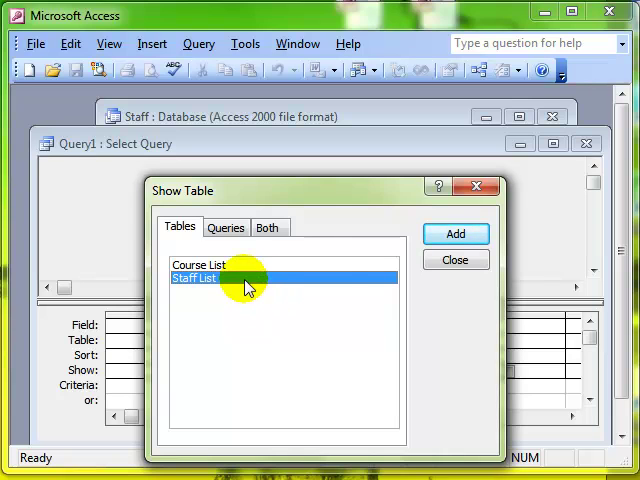
pyautogui.click(437, 237)
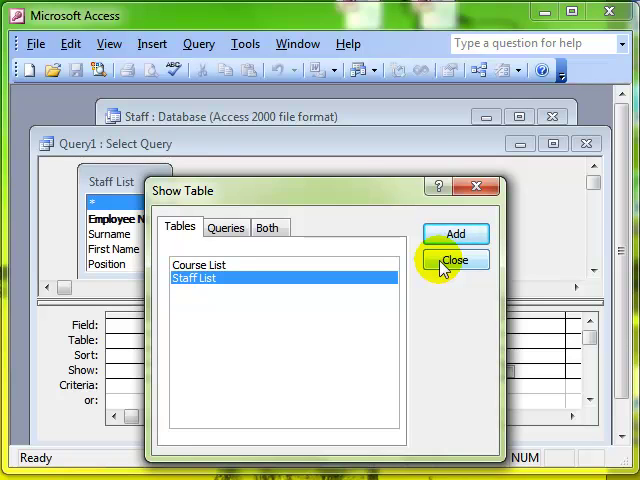
# - Close Show Table, widen the field list and add Surname as the first query column
pyautogui.click(443, 266)
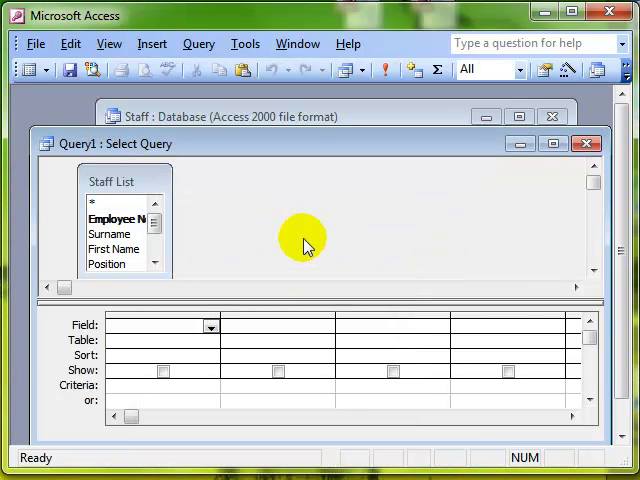
pyautogui.moveTo(167, 247); pyautogui.dragTo(203, 246)
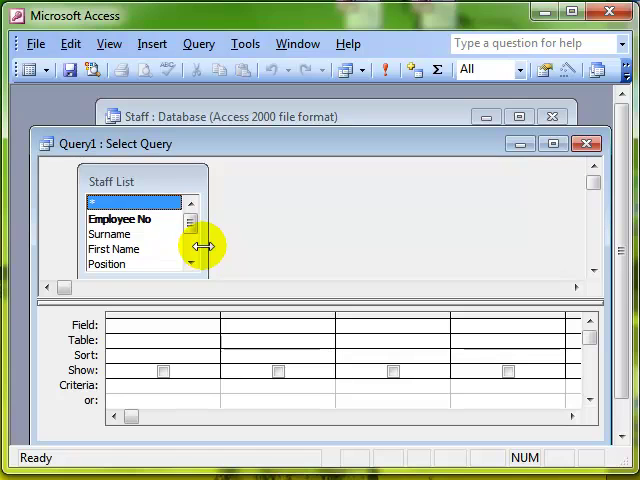
pyautogui.click(120, 236)
pyautogui.moveTo(120, 236); pyautogui.dragTo(150, 277)
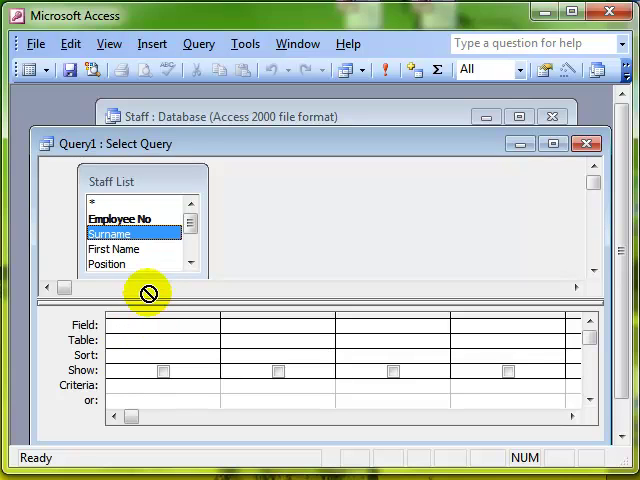
pyautogui.doubleClick(125, 236)
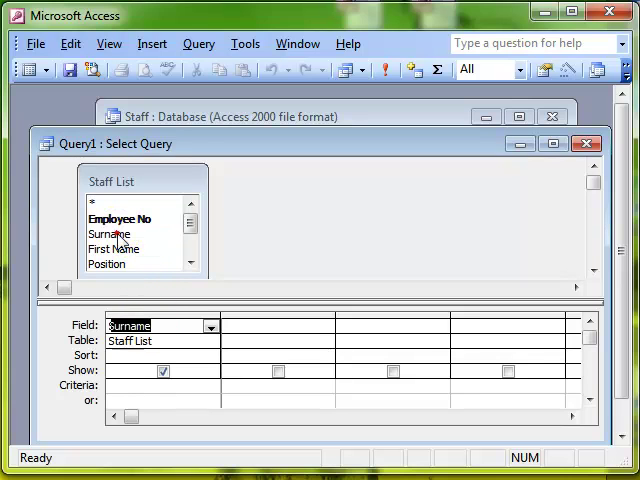
pyautogui.click(120, 237)
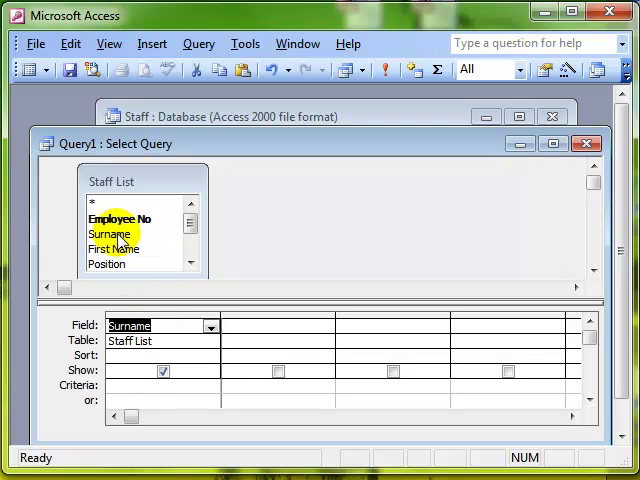
# - Add Position and Salary as the second and third query columns
pyautogui.click(293, 326)
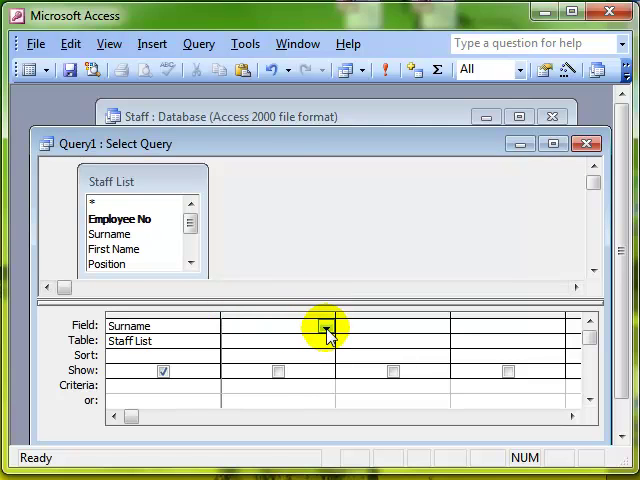
pyautogui.click(326, 328)
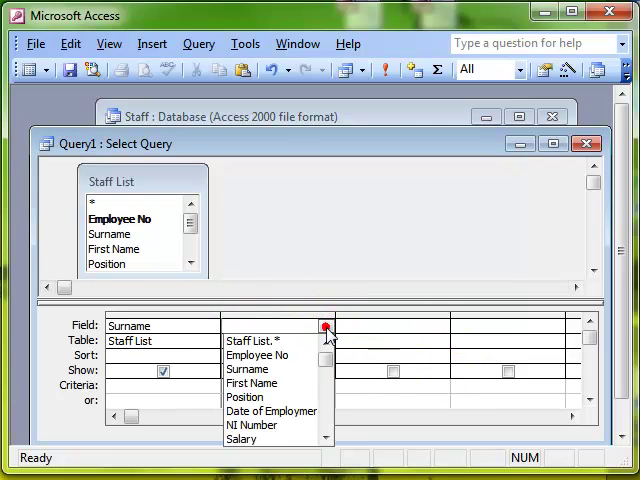
pyautogui.click(326, 328)
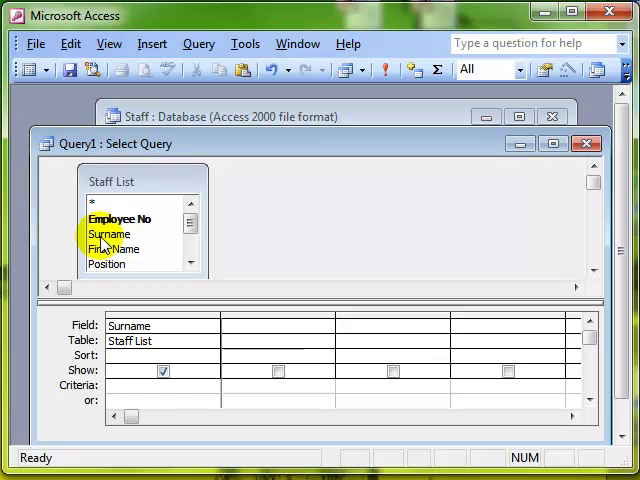
pyautogui.click(190, 264)
pyautogui.doubleClick(120, 248)
pyautogui.click(197, 264)
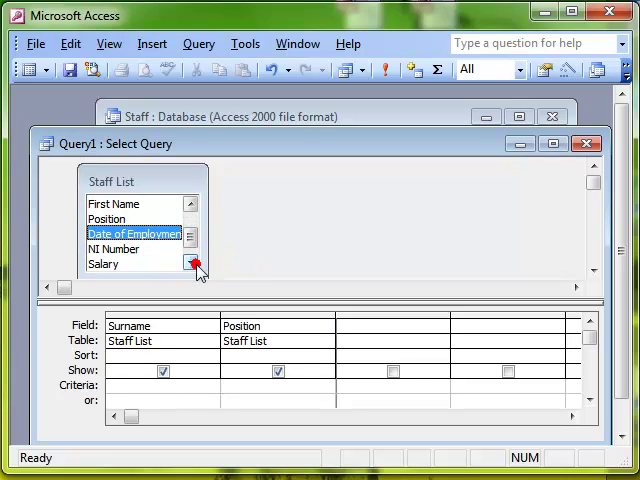
pyautogui.click(191, 266)
pyautogui.doubleClick(103, 249)
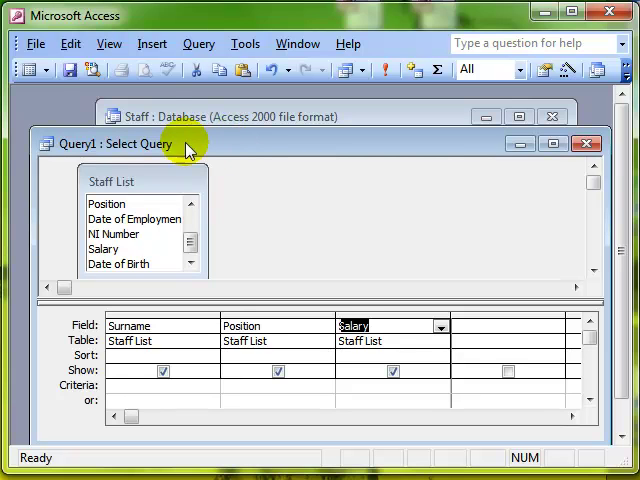
# - Run the query in Datasheet View, listing Surname, Position and Salary for all 12 staff
pyautogui.click(47, 70)
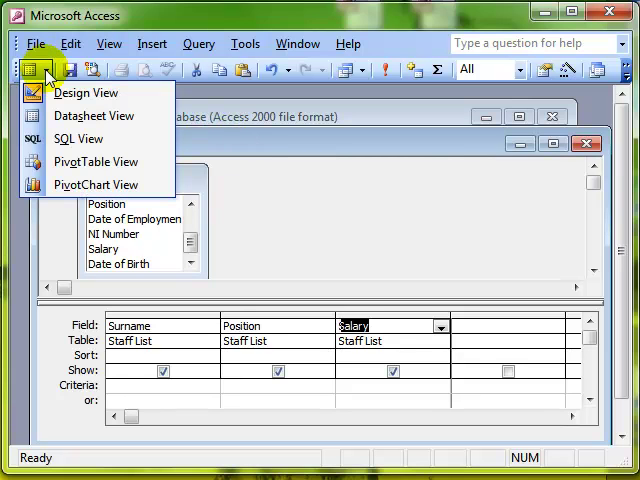
pyautogui.click(55, 116)
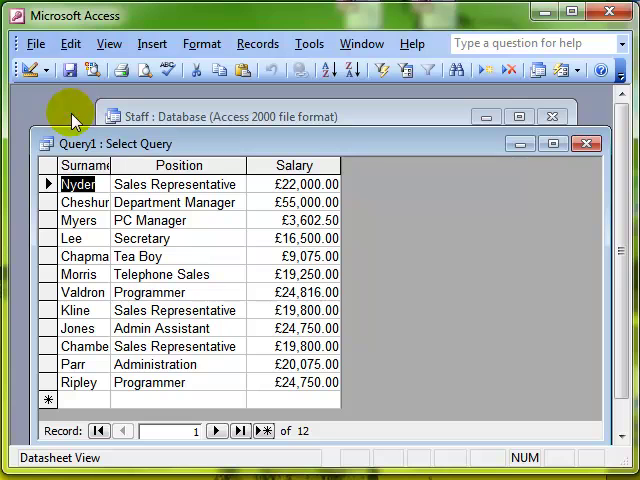
pyautogui.moveTo(111, 166); pyautogui.dragTo(143, 166)
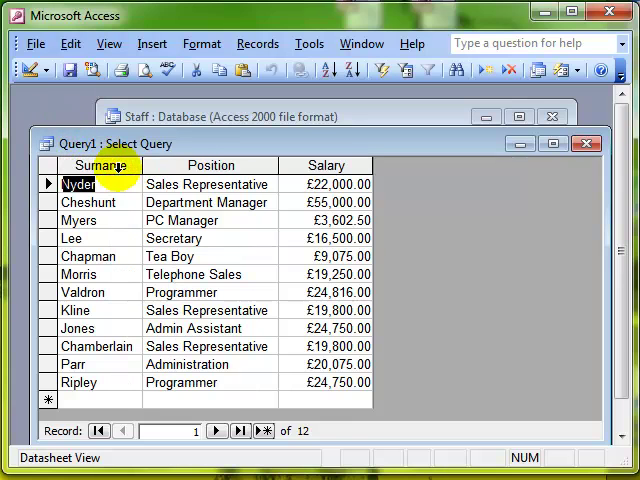
pyautogui.click(181, 184)
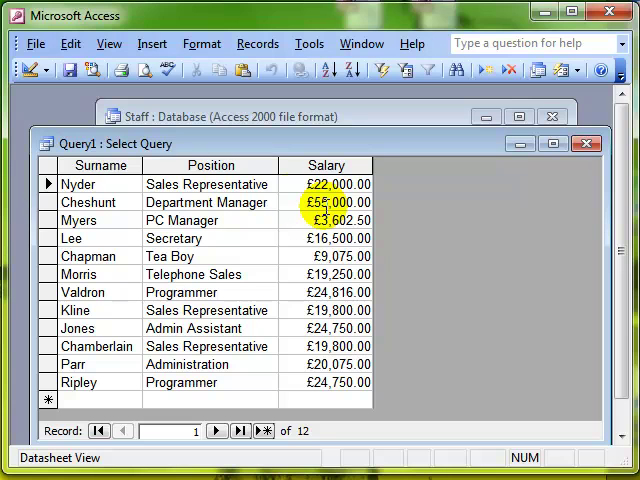
pyautogui.click(47, 70)
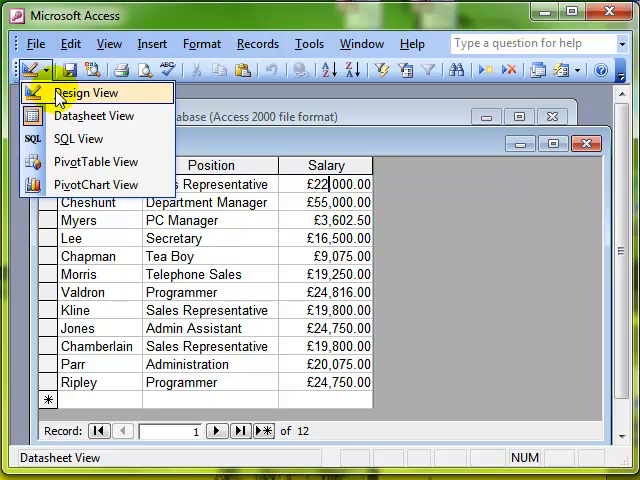
# - Return to Design View and change the query type to Update Query
pyautogui.click(86, 93)
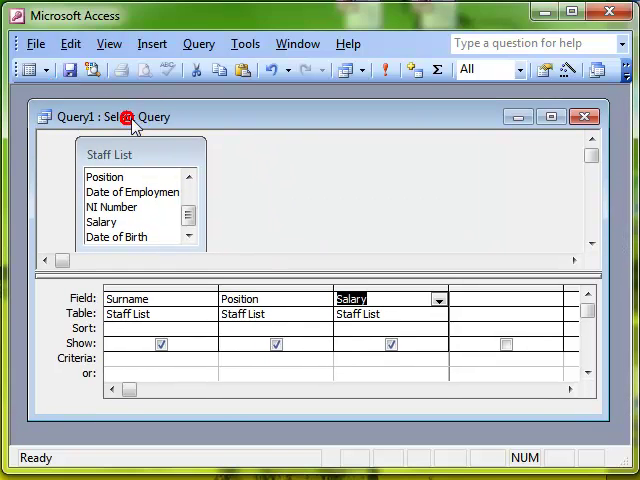
pyautogui.moveTo(129, 119); pyautogui.dragTo(127, 116)
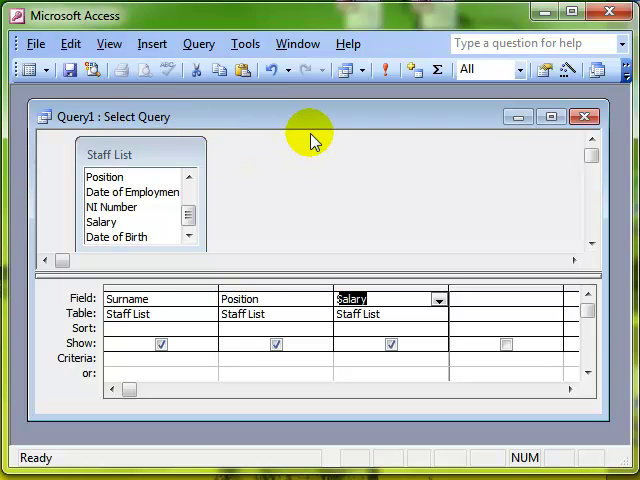
pyautogui.click(363, 70)
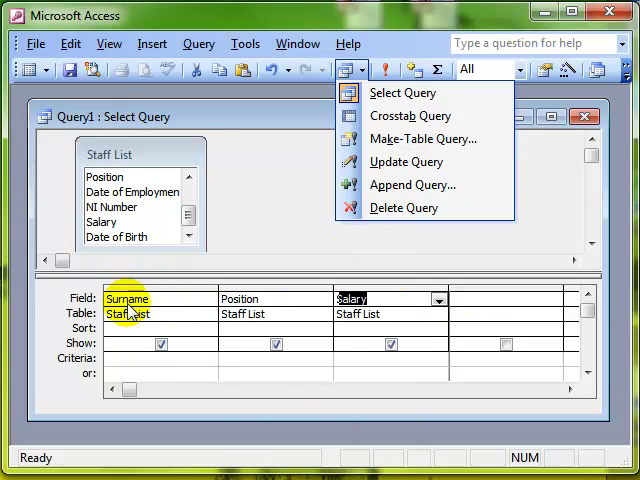
pyautogui.click(406, 161)
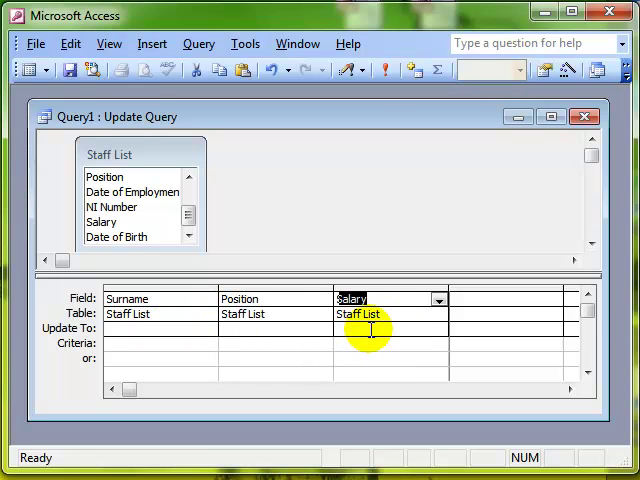
# - Clear the trial entries 20000 and worker from the Update To row
pyautogui.click(370, 329)
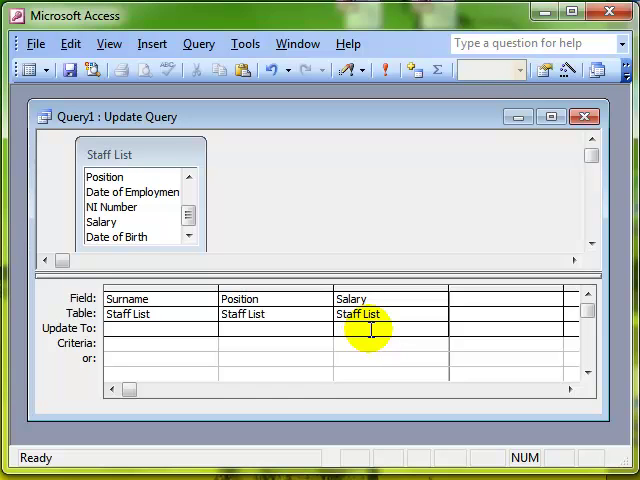
pyautogui.write('20000')
pyautogui.press('BackSpace')
pyautogui.press('BackSpace')
pyautogui.press('BackSpace')
pyautogui.press('BackSpace')
pyautogui.press('BackSpace')
pyautogui.click(281, 329)
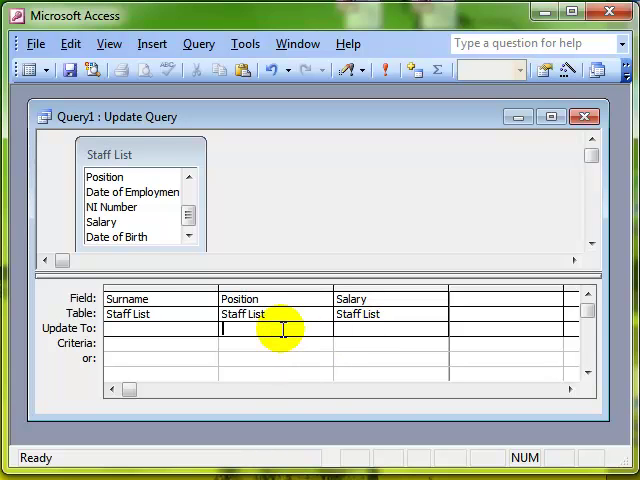
pyautogui.write('woker')
pyautogui.press('BackSpace')
pyautogui.press('BackSpace')
pyautogui.press('BackSpace')
pyautogui.press('BackSpace')
pyautogui.write('rker')
pyautogui.press('BackSpace')
pyautogui.press('BackSpace')
pyautogui.press('BackSpace')
pyautogui.press('BackSpace')
pyautogui.write('orker')
pyautogui.press('BackSpace')
pyautogui.press('BackSpace')
pyautogui.press('BackSpace')
pyautogui.press('BackSpace')
pyautogui.press('BackSpace')
pyautogui.press('BackSpace')
pyautogui.click(386, 330)
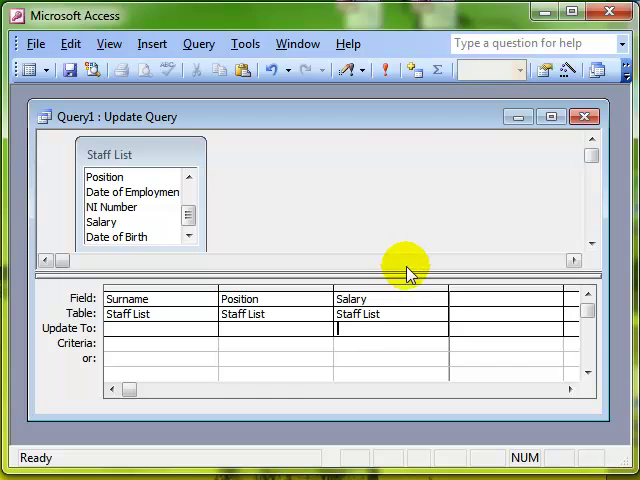
# - Enter the [Salary]* expression in Salary's Update To cell
pyautogui.click(355, 298)
pyautogui.moveTo(370, 298); pyautogui.dragTo(337, 298)
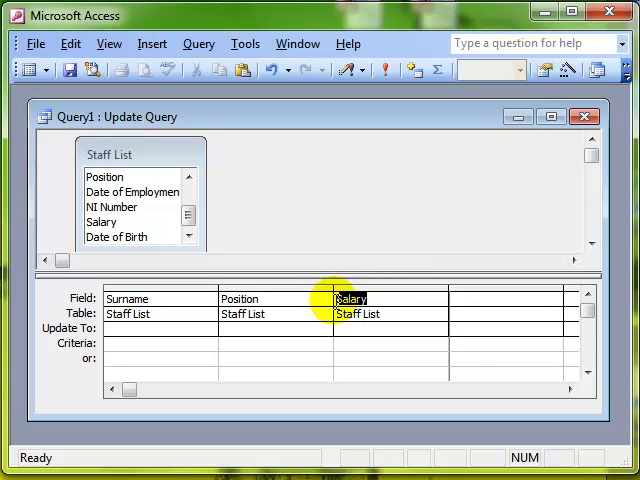
pyautogui.click(346, 329)
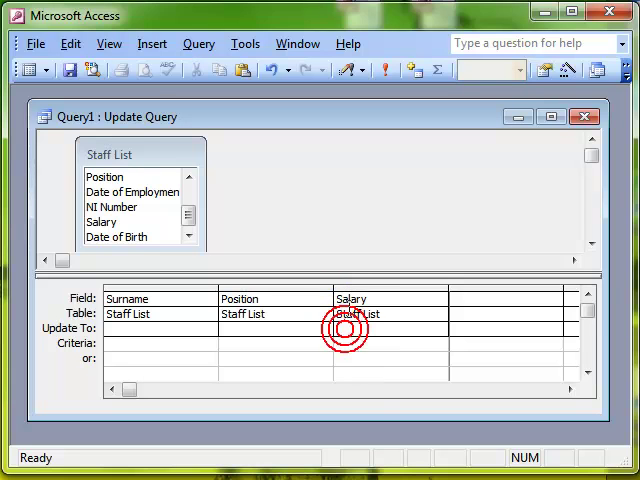
pyautogui.click(351, 299)
pyautogui.click(350, 328)
pyautogui.write('[S')
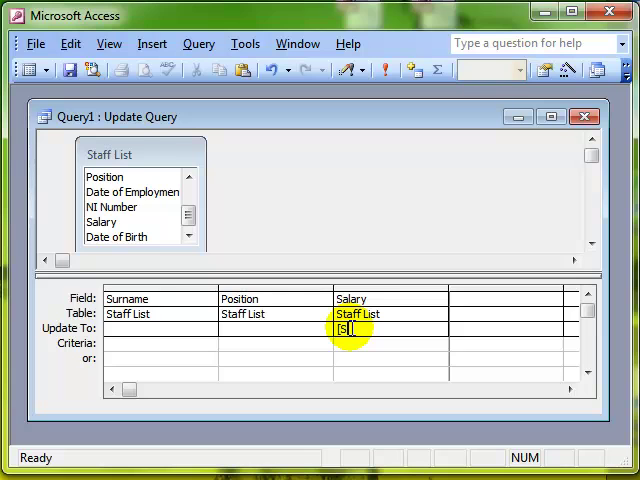
pyautogui.write('alary]')
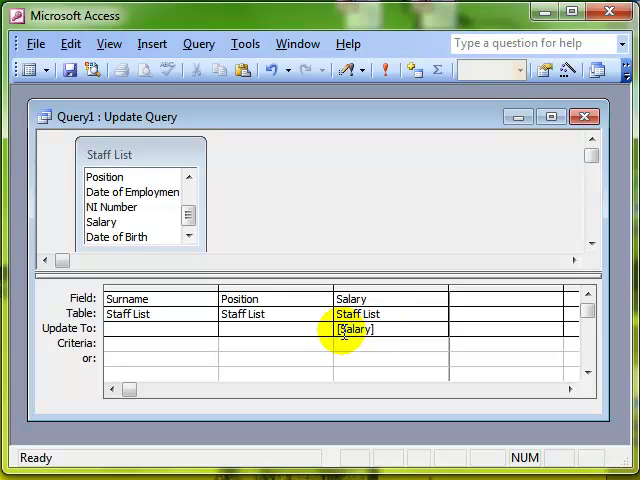
pyautogui.click(343, 330)
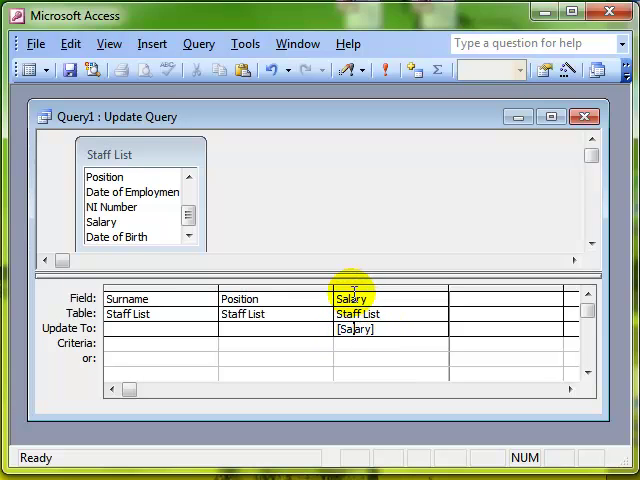
pyautogui.click(352, 299)
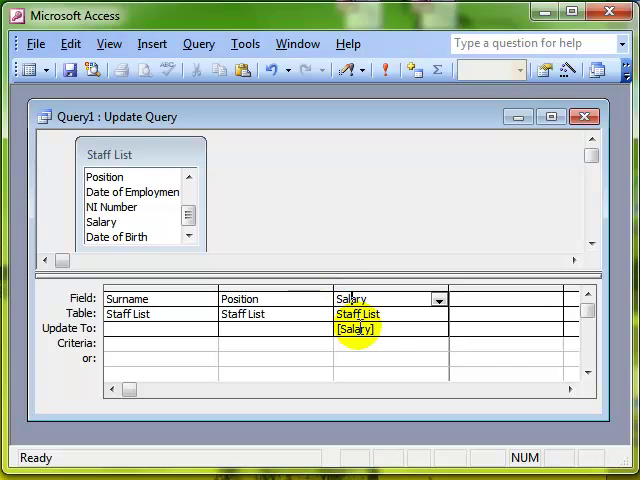
pyautogui.click(369, 329)
pyautogui.click(380, 330)
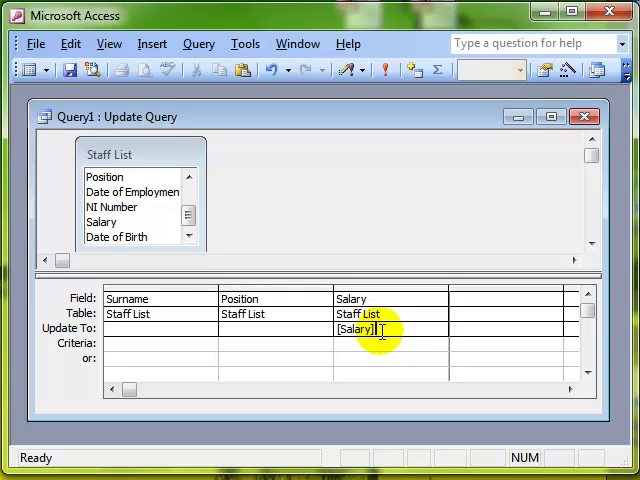
pyautogui.write('*')
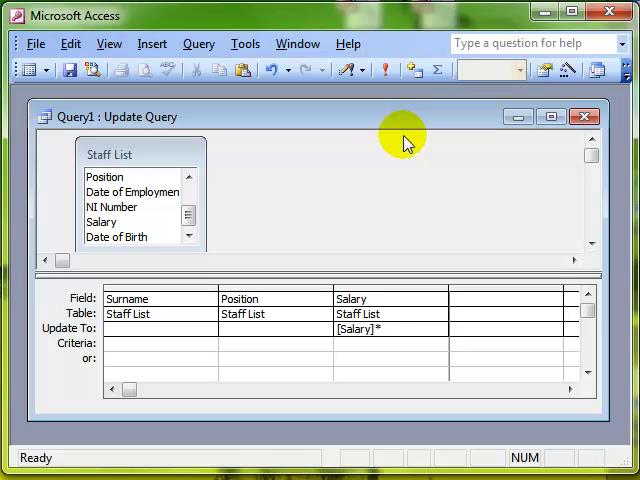
pyautogui.write('1.1')
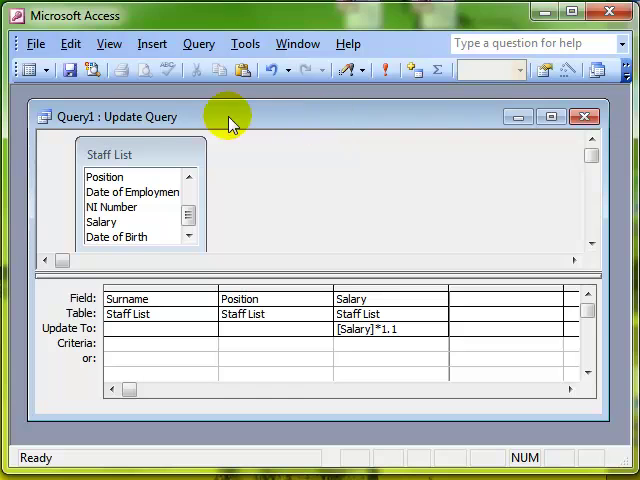
# - Complete the expression as [Salary]*1.1 and bring up the query views list
pyautogui.click(47, 72)
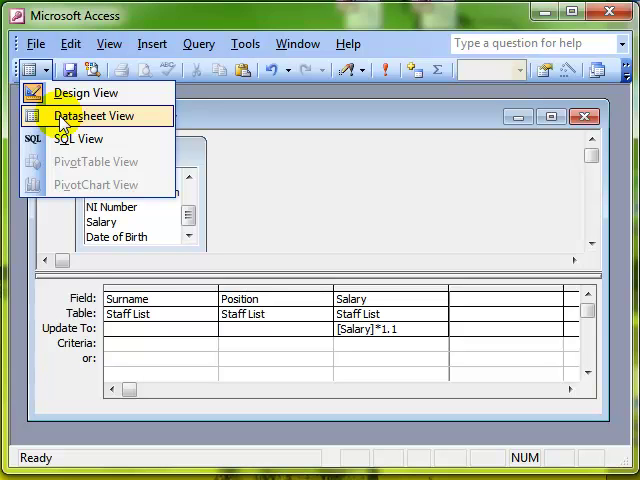
# - Run the update query and confirm updating the 12 rows
pyautogui.click(211, 21)
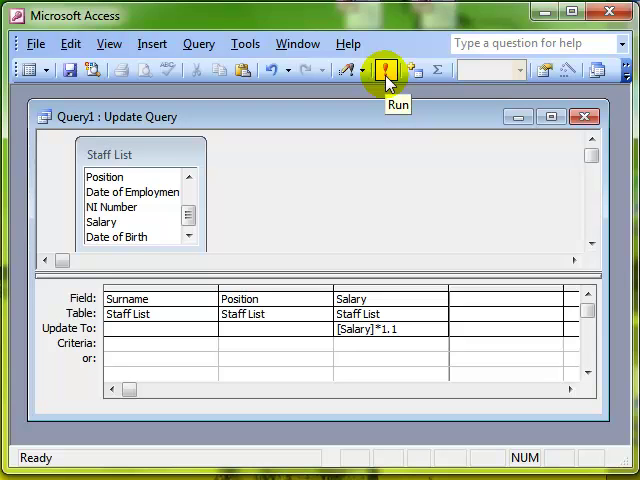
pyautogui.click(385, 70)
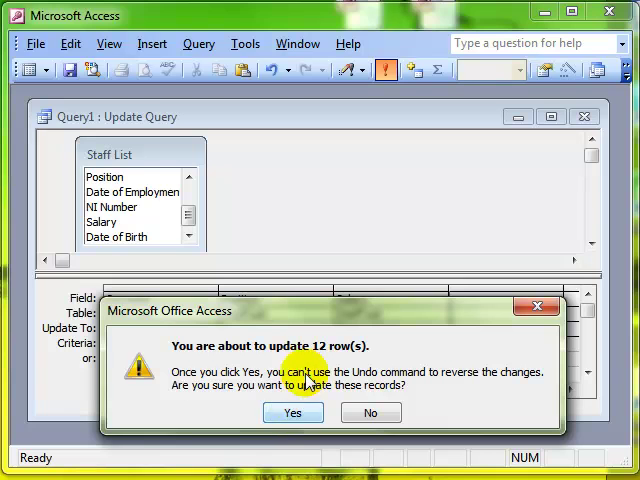
pyautogui.moveTo(317, 312); pyautogui.dragTo(313, 218)
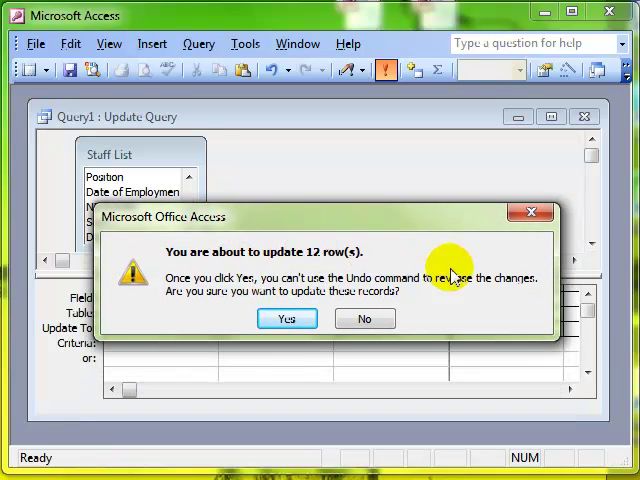
pyautogui.click(289, 320)
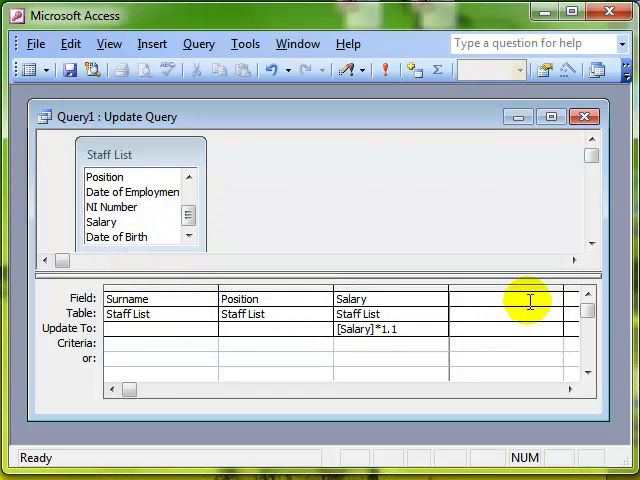
# - Open the Staff List table to check the salaries now raised by ten percent
pyautogui.click(519, 122)
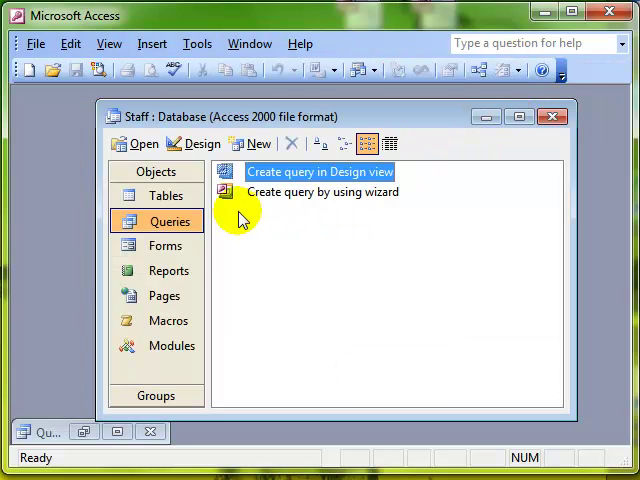
pyautogui.click(166, 196)
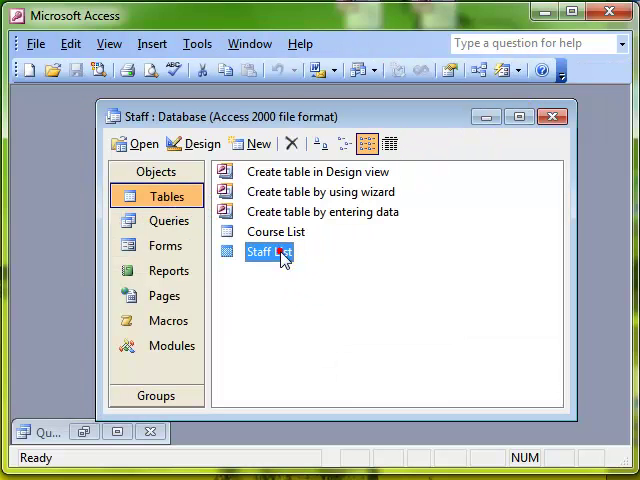
pyautogui.doubleClick(270, 252)
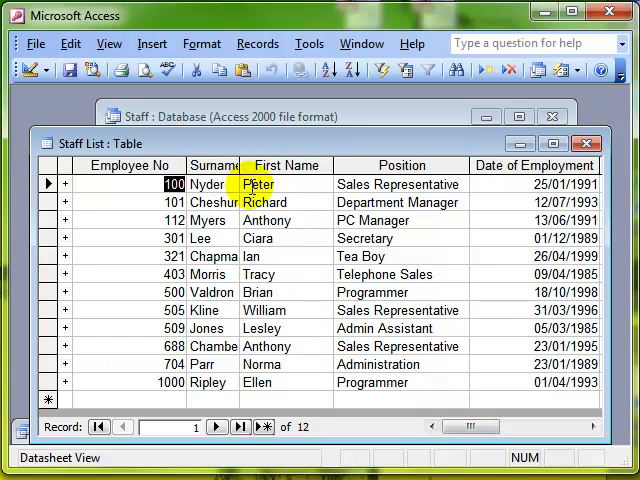
pyautogui.moveTo(470, 427); pyautogui.dragTo(513, 428)
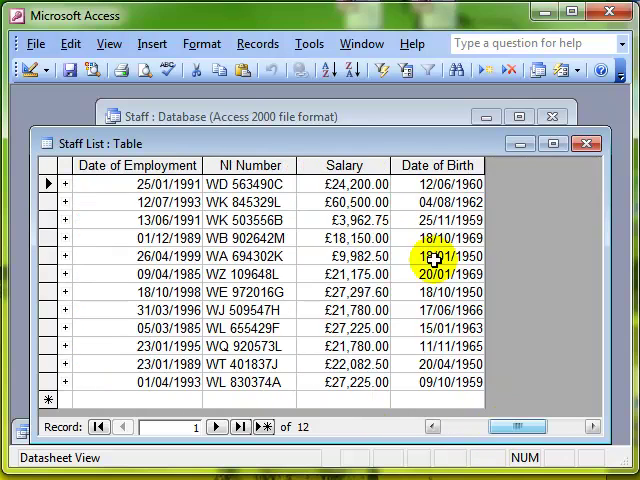
pyautogui.click(357, 184)
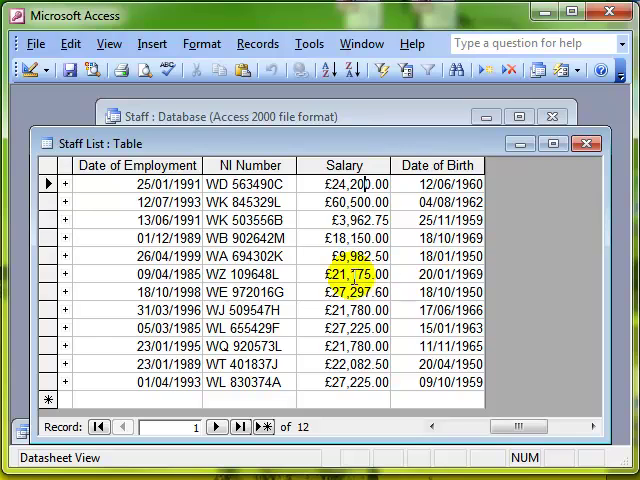
pyautogui.moveTo(353, 148); pyautogui.dragTo(355, 112)
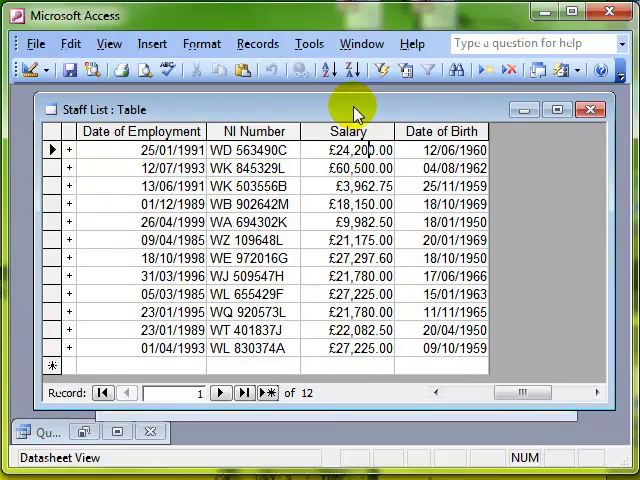
pyautogui.click(85, 432)
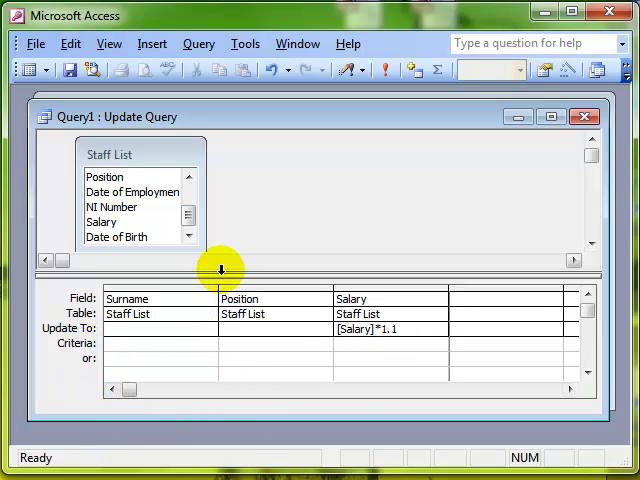
pyautogui.click(313, 343)
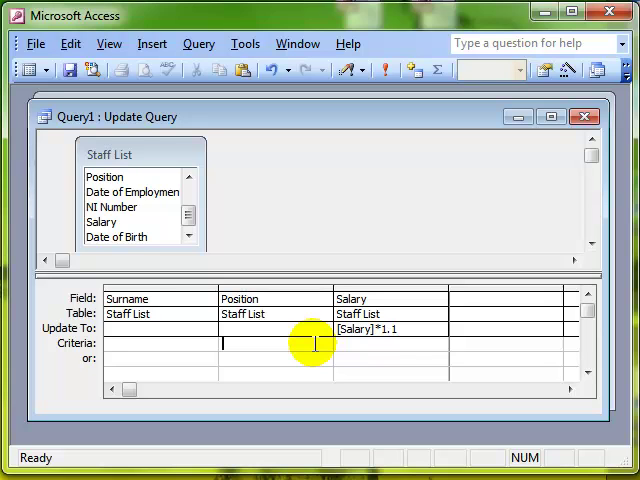
pyautogui.click(227, 346)
pyautogui.write('Manager')
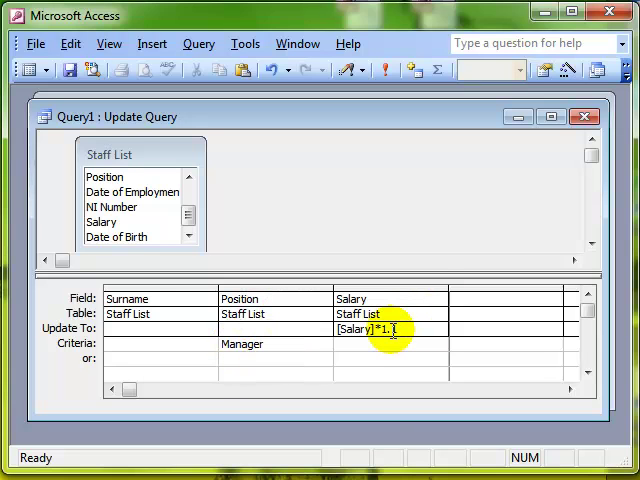
pyautogui.doubleClick(297, 343)
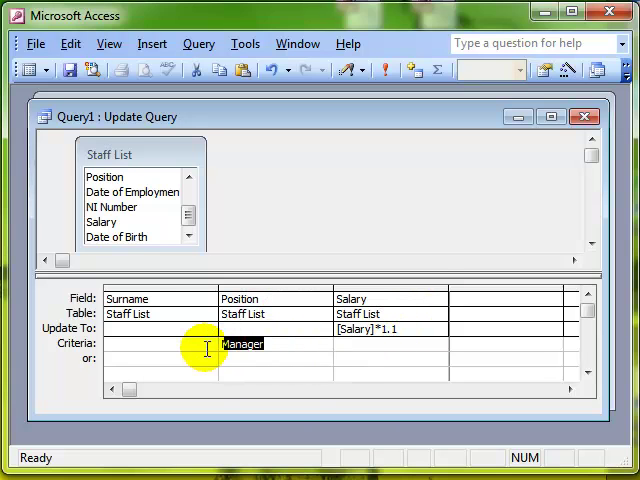
pyautogui.press('Delete')
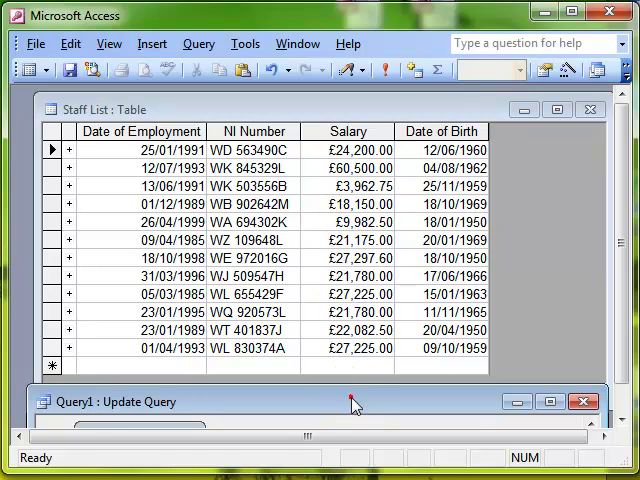
# - Add the <10000 Salary criteria and change the multiplier to [Salary]*1.5
pyautogui.moveTo(350, 398); pyautogui.dragTo(355, 118)
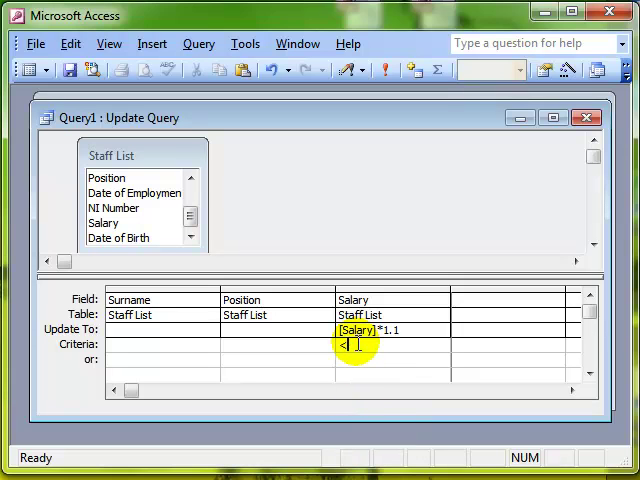
pyautogui.write('10000')
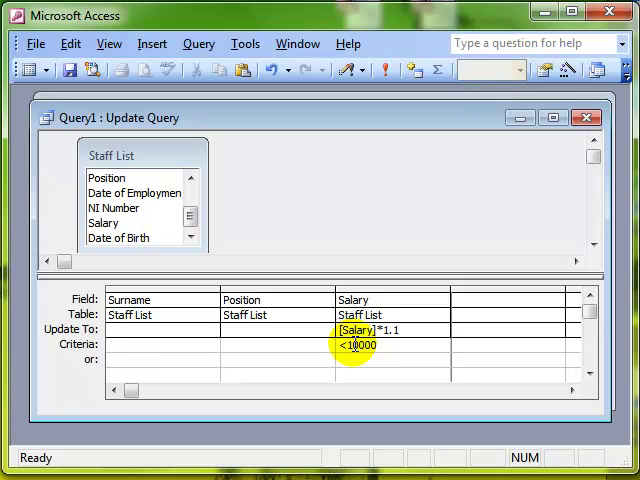
pyautogui.click(398, 330)
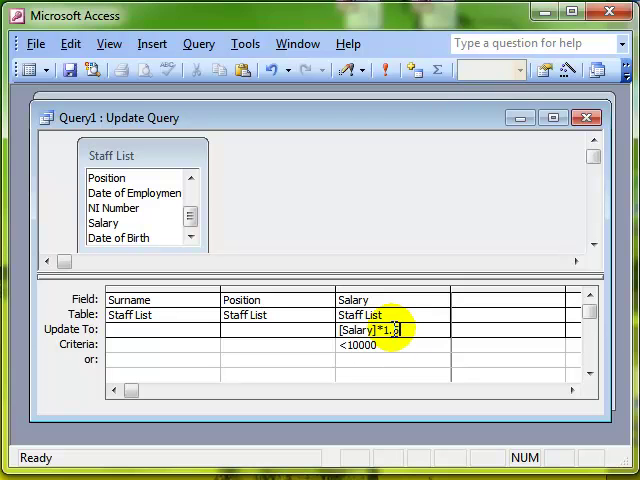
pyautogui.press('BackSpace')
pyautogui.write('5')
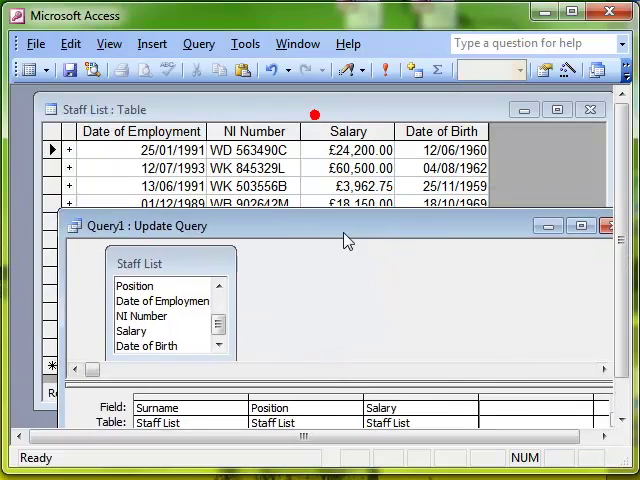
pyautogui.moveTo(343, 227)
pyautogui.mouseDown()
pyautogui.moveTo(330, 218)
pyautogui.moveTo(330, 250)
pyautogui.moveTo(326, 112)
pyautogui.mouseUp()
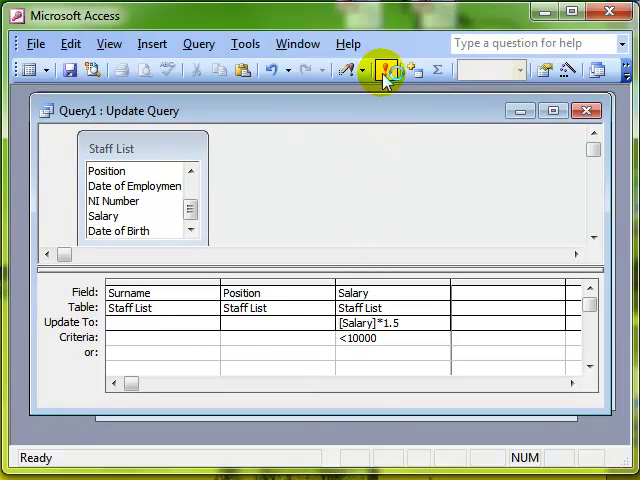
# - Run the update on the two rows and verify £5,944.13 in the Staff List table
pyautogui.click(385, 69)
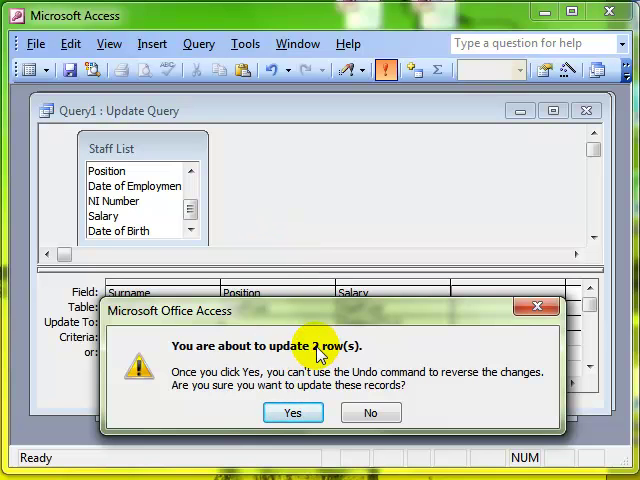
pyautogui.click(292, 413)
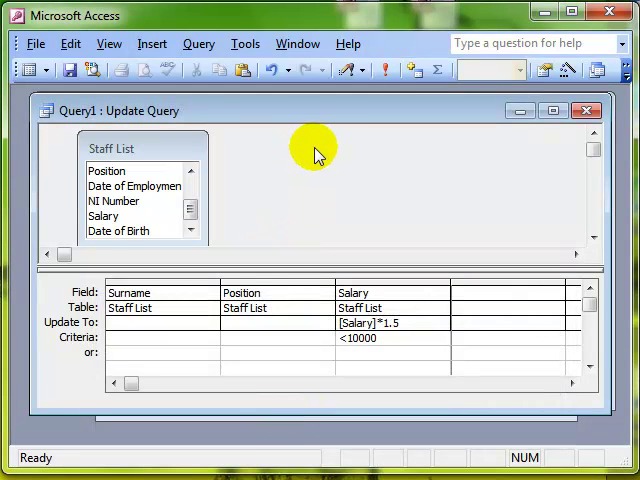
pyautogui.moveTo(321, 113); pyautogui.dragTo(320, 390)
pyautogui.click(355, 187)
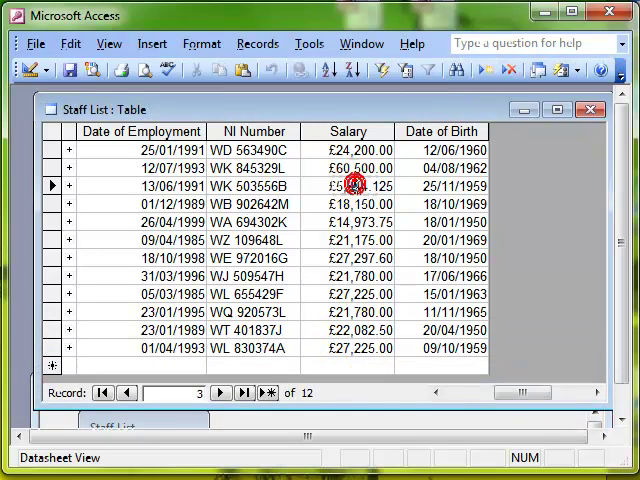
pyautogui.click(345, 222)
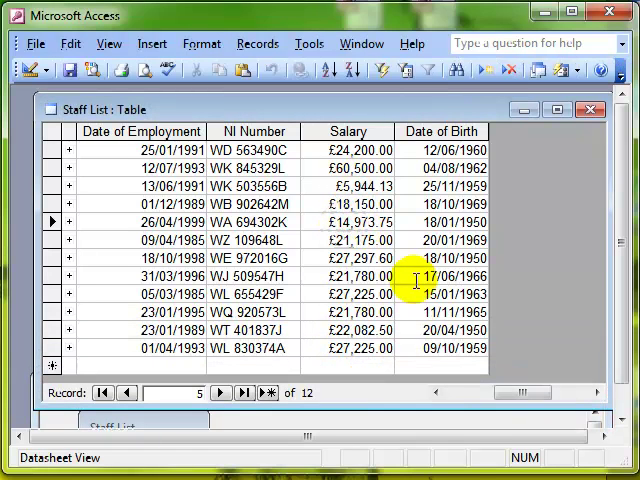
# - Bring the query design back in front and open the query type list
pyautogui.click(305, 425)
pyautogui.moveTo(187, 388); pyautogui.dragTo(172, 107)
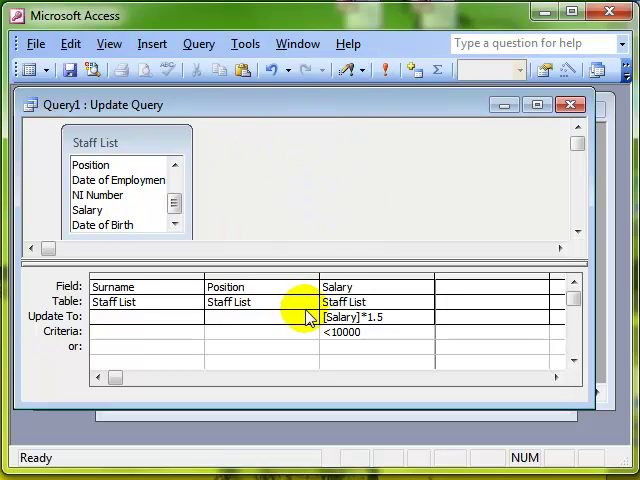
pyautogui.click(362, 70)
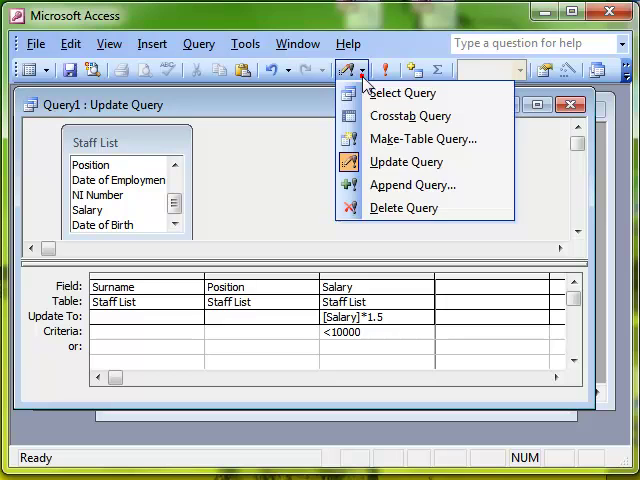